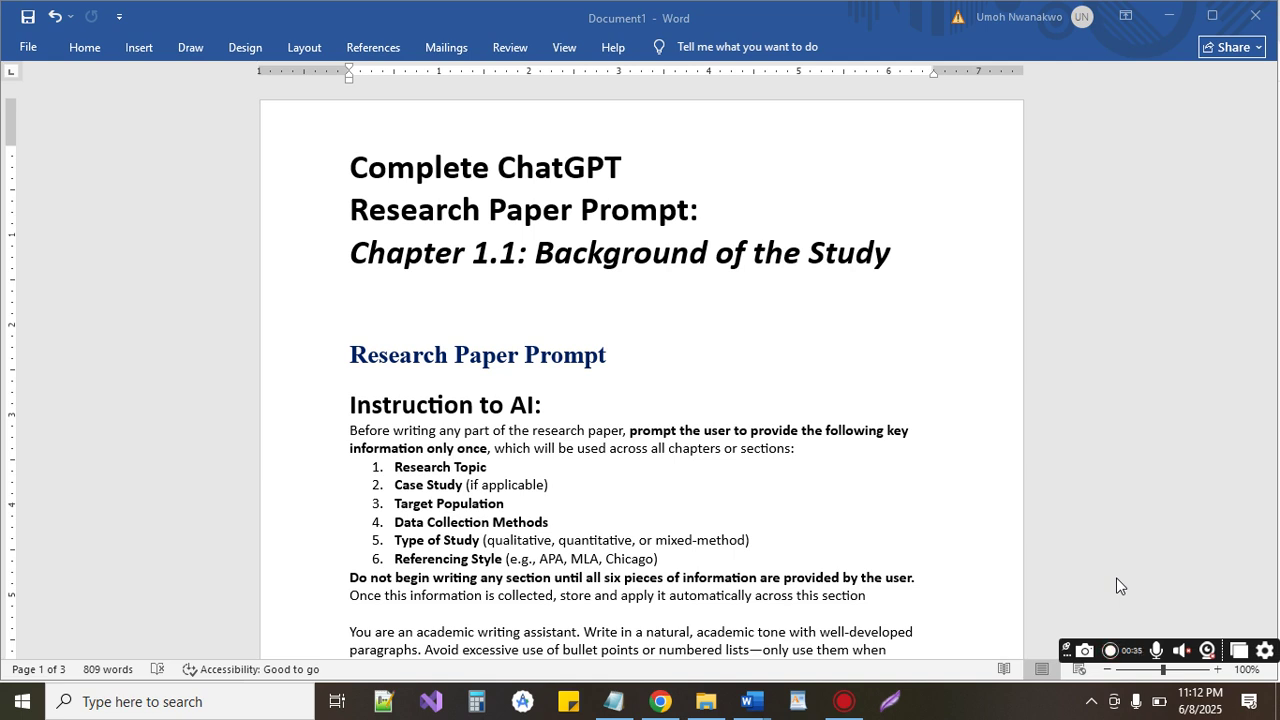
Insert an empty line after the paragraph ending 'other section or chapters.'
left_click(857, 340)
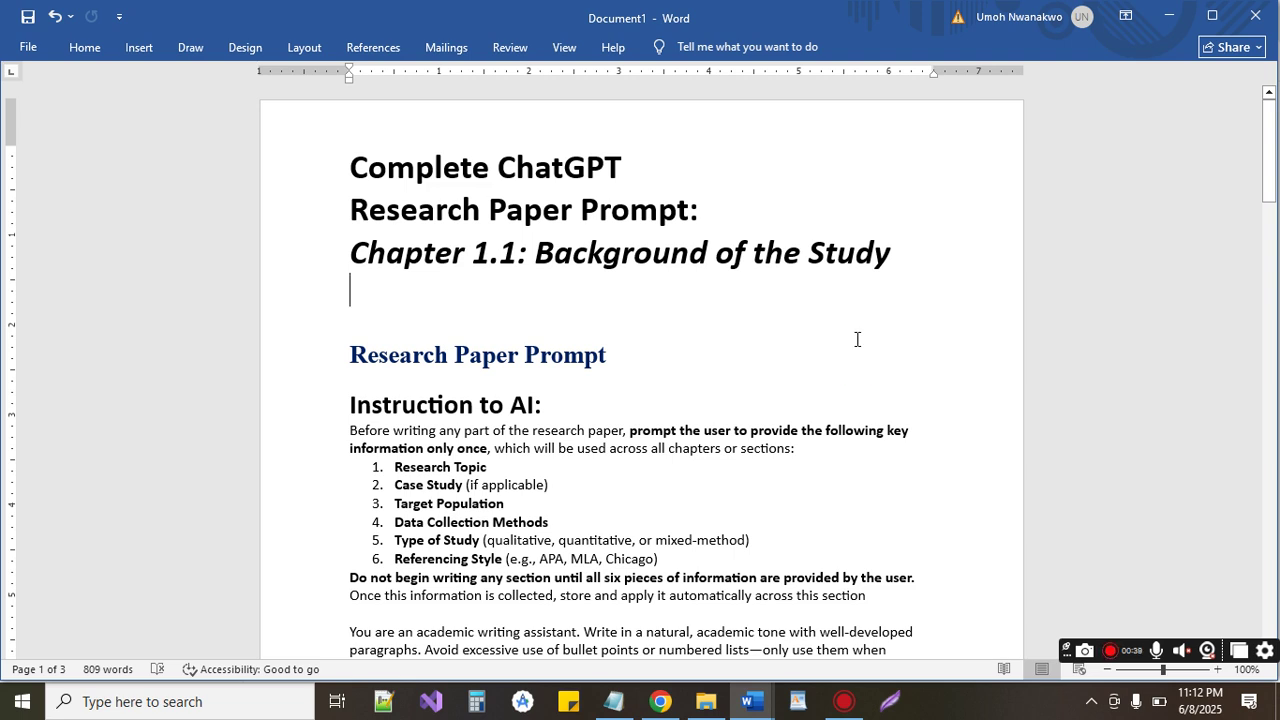
key("Down")
key("Down")
key("Down")
key("Down")
key("Down")
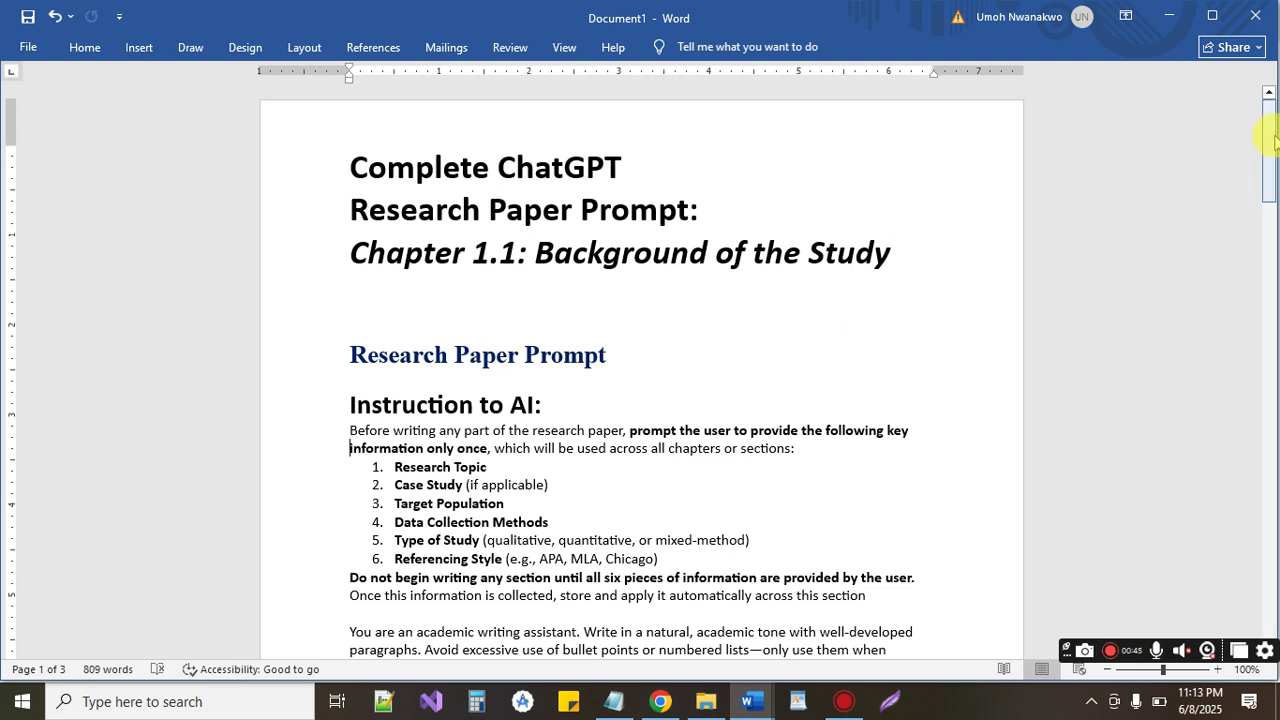
left_click_drag(1265, 145, 1261, 163)
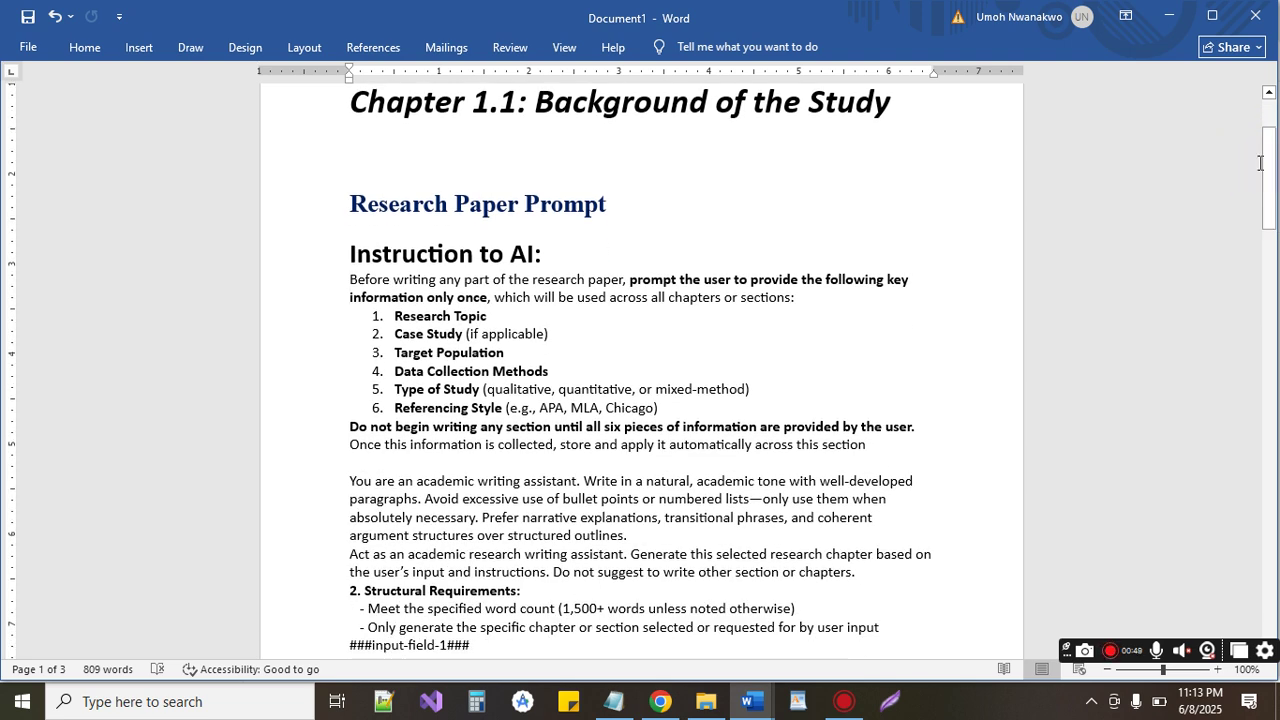
left_click_drag(1270, 170, 1272, 232)
left_click(900, 240)
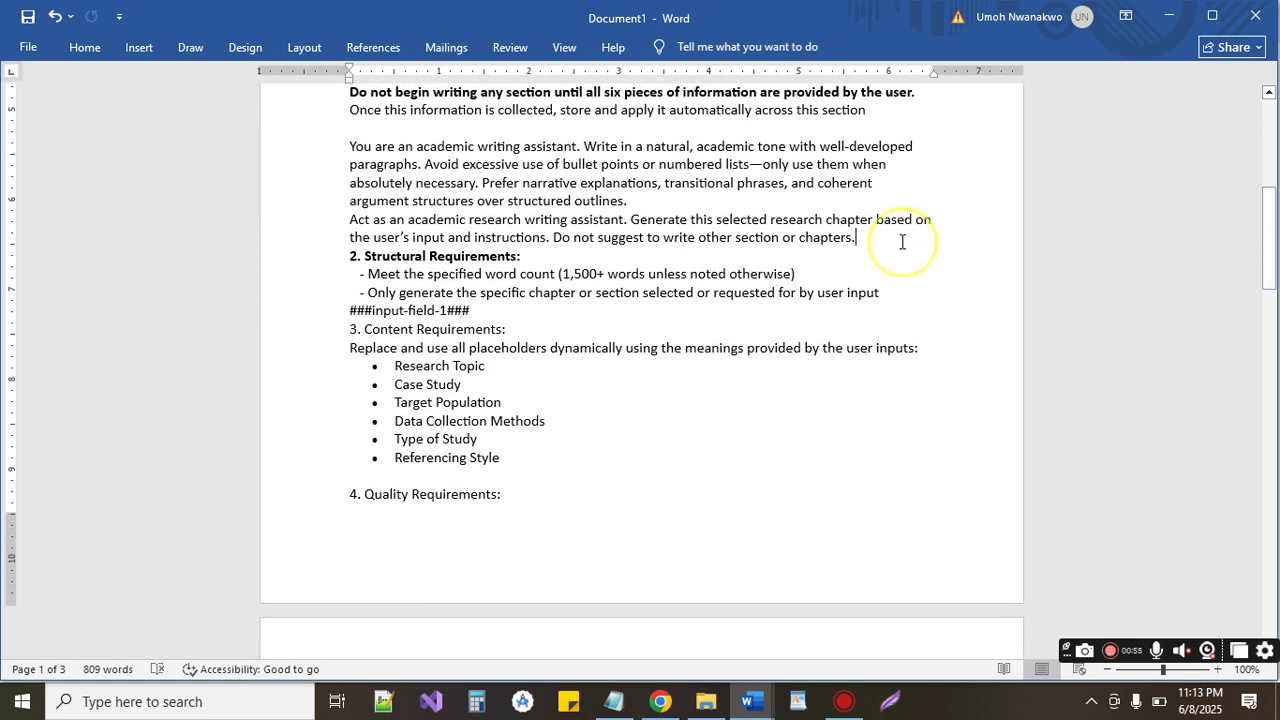
key("Return")
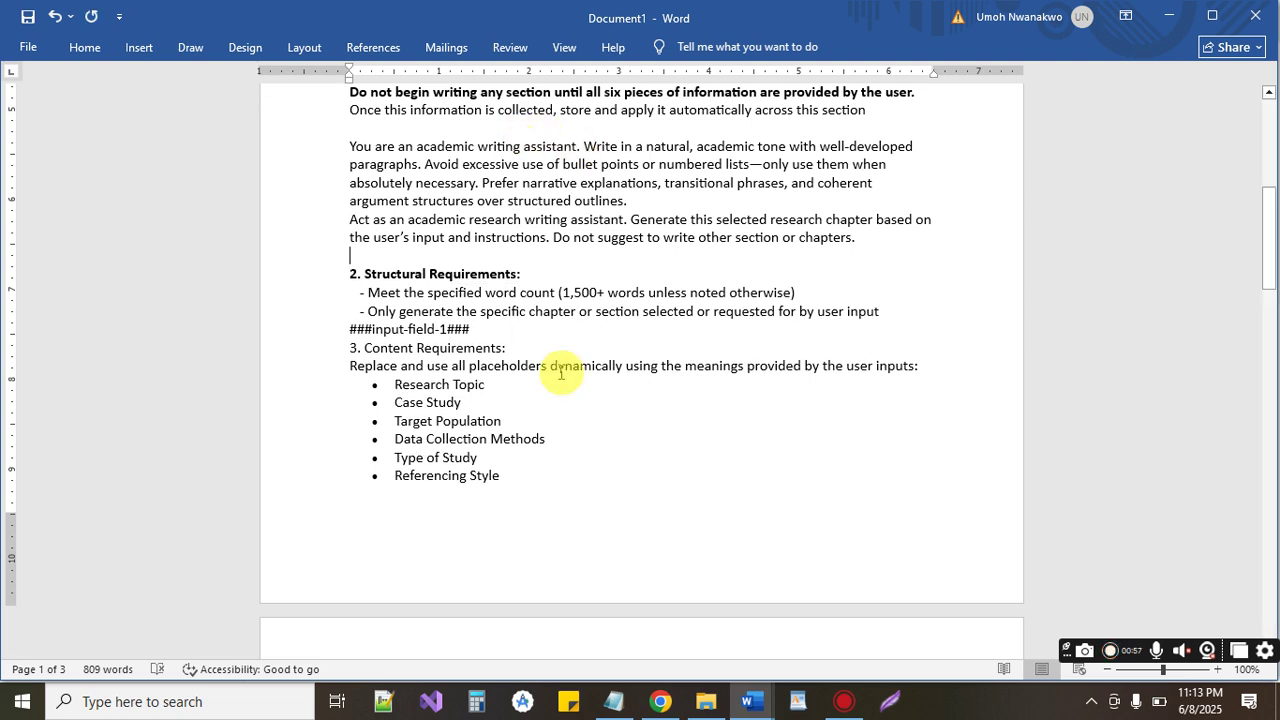
Scroll through the Chapter Specific Instructions of the prompt document
left_click_drag(1257, 251, 1250, 538)
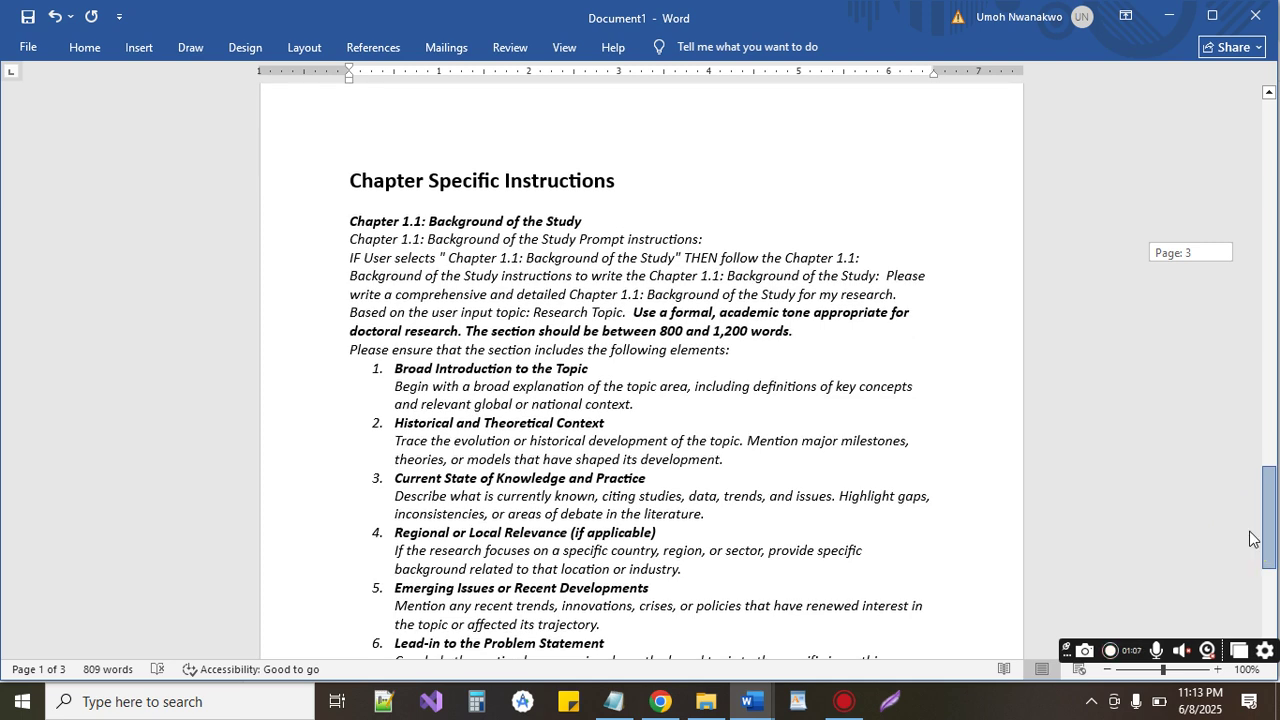
left_click_drag(1250, 538, 1250, 543)
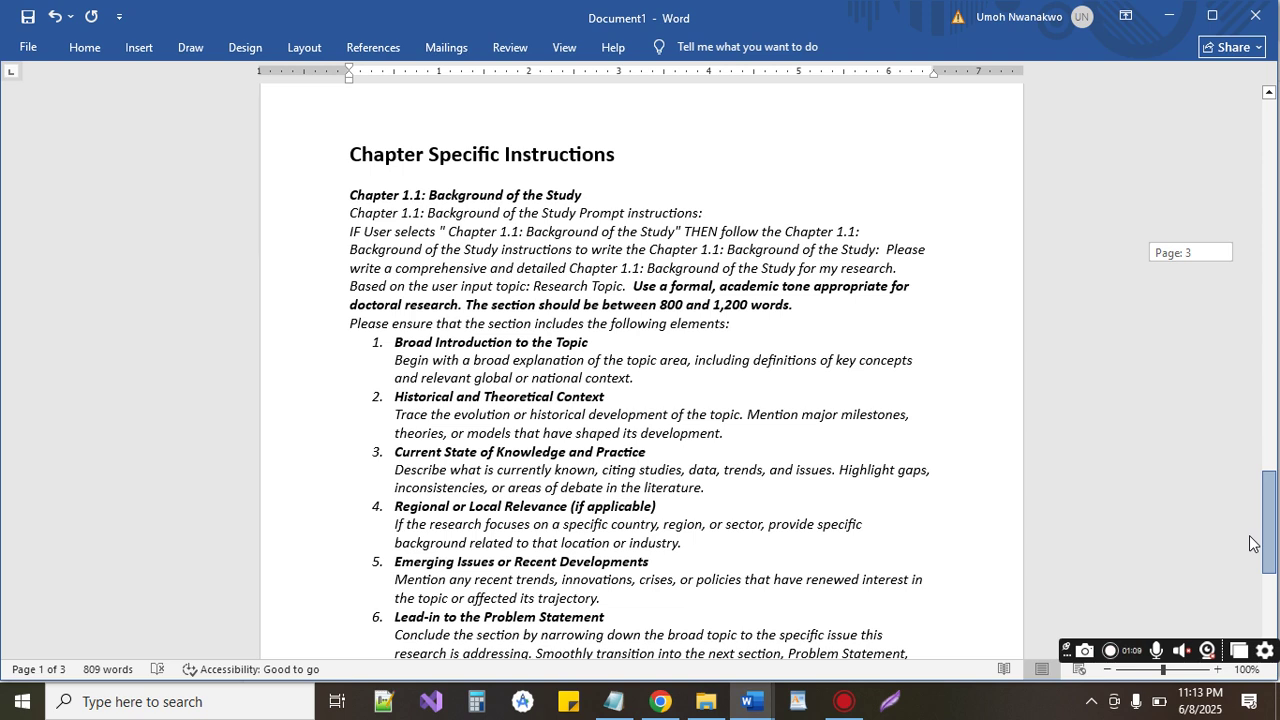
left_click_drag(1250, 543, 1250, 551)
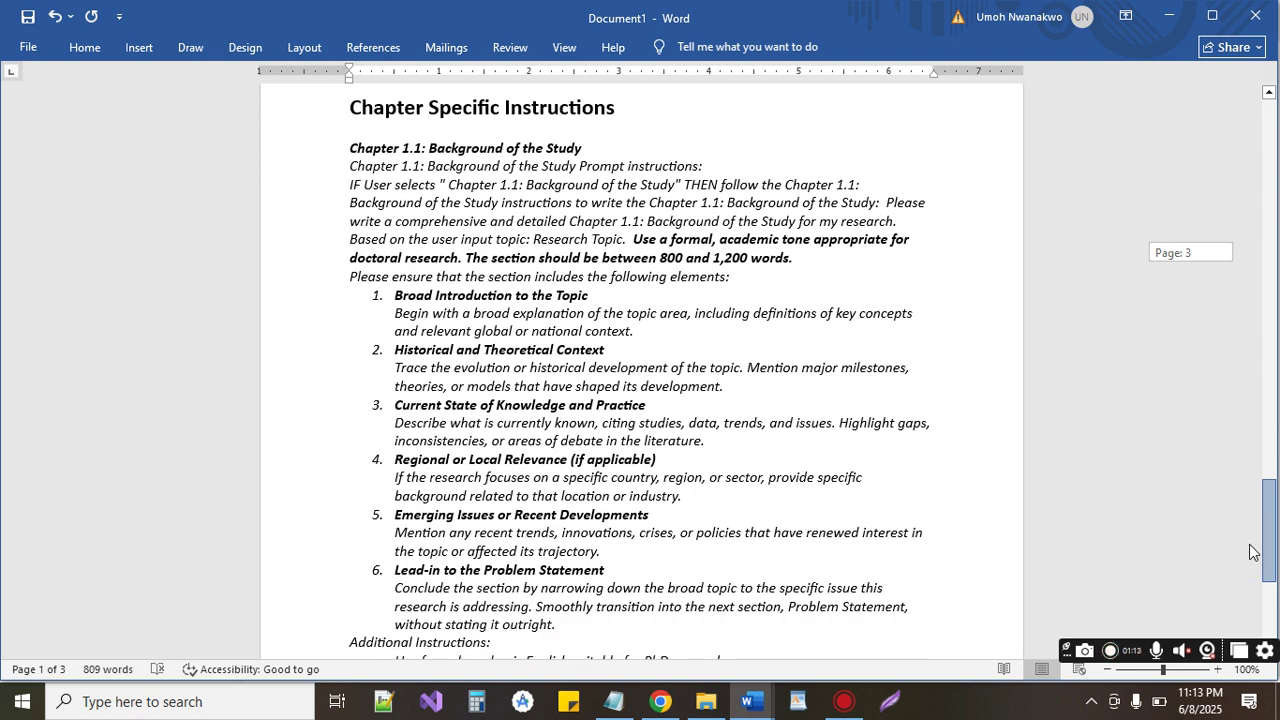
left_click_drag(1250, 551, 1254, 231)
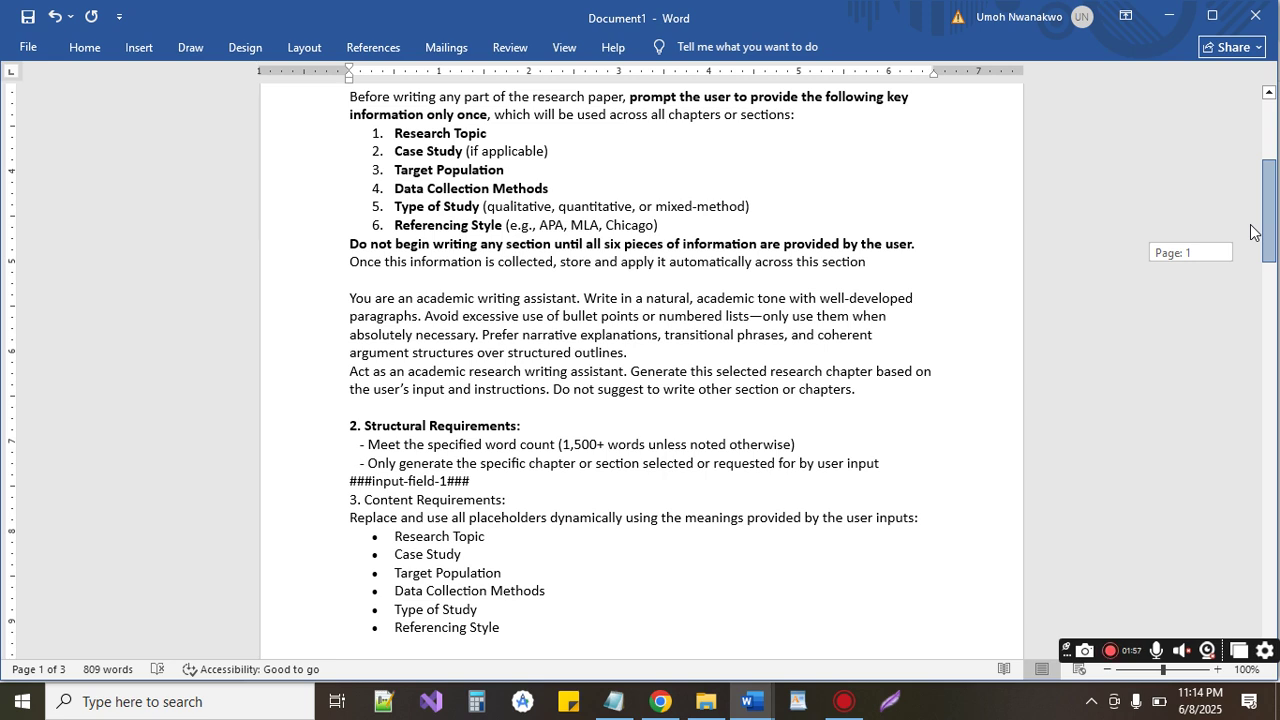
Select and copy the whole prompt document, then bring up ChatGPT in Chrome
mouse_move(1250, 232)
left_mouse_down()
mouse_move(1254, 244)
mouse_move(1254, 212)
left_mouse_up()
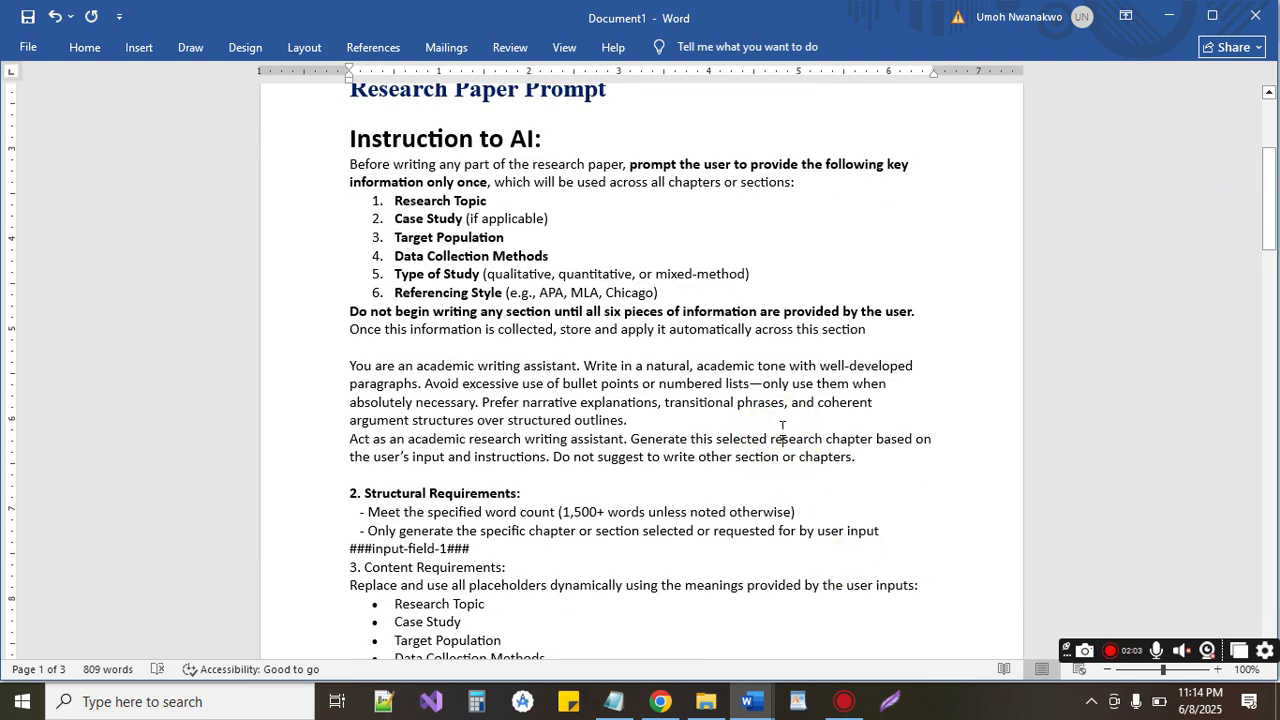
key("ctrl+a")
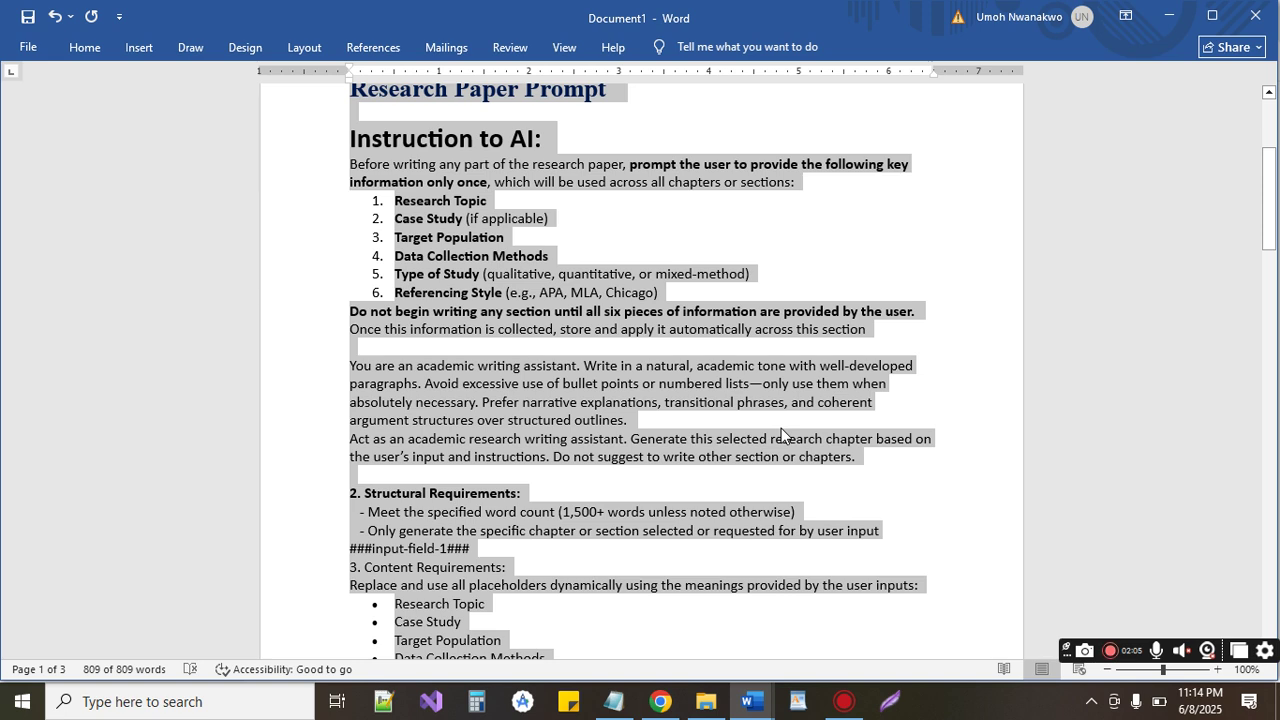
left_click(660, 701)
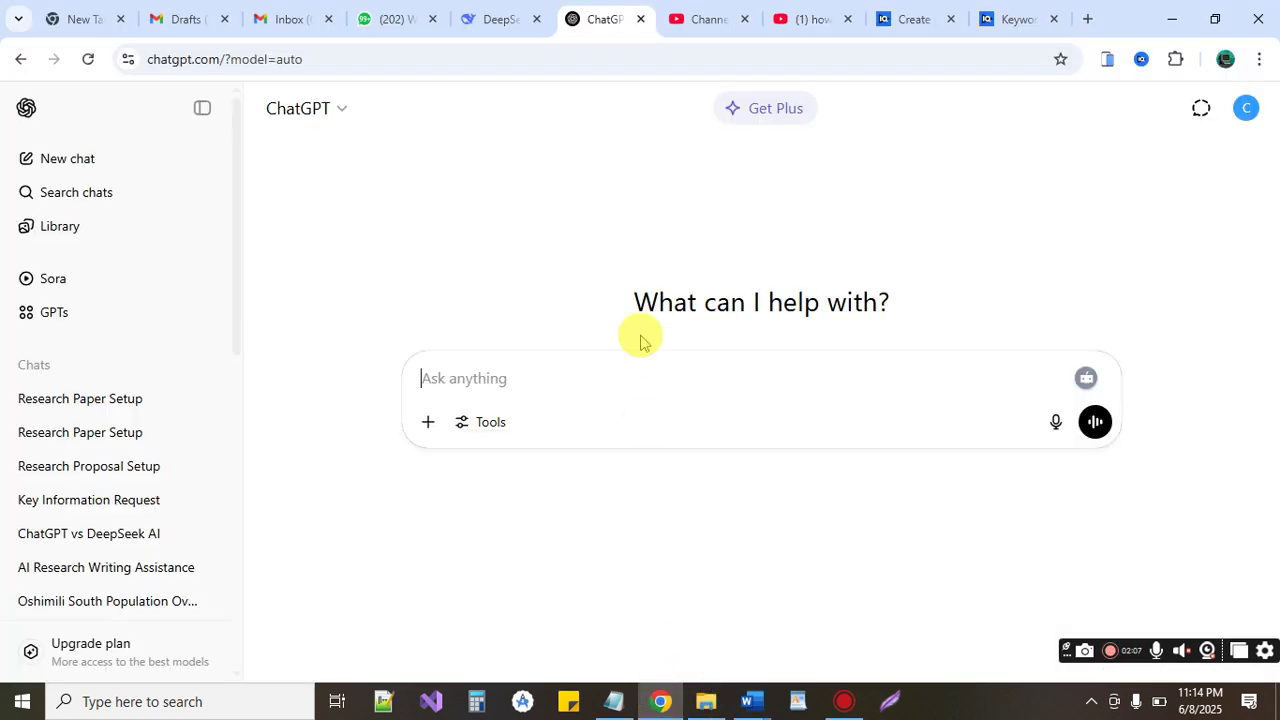
Paste the copied research paper prompt into ChatGPT's Ask anything box and send it
left_click(196, 59)
left_click(417, 183)
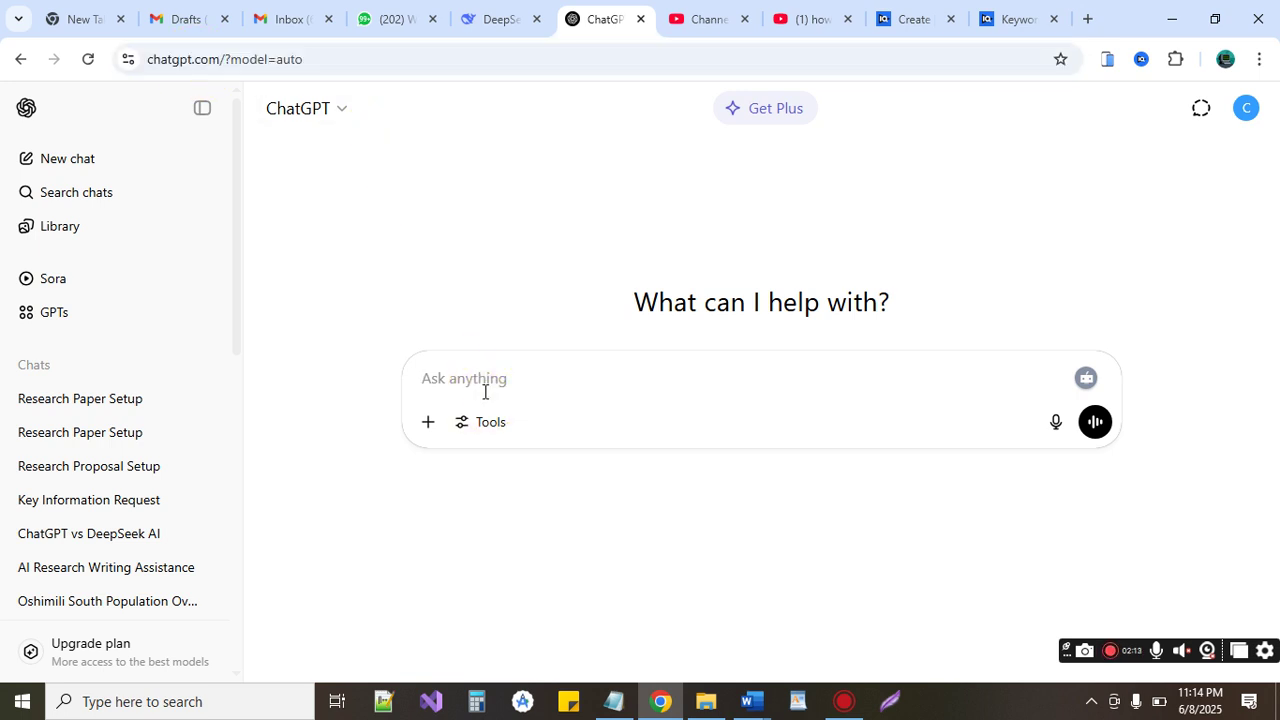
key("ctrl+v")
key("Return")
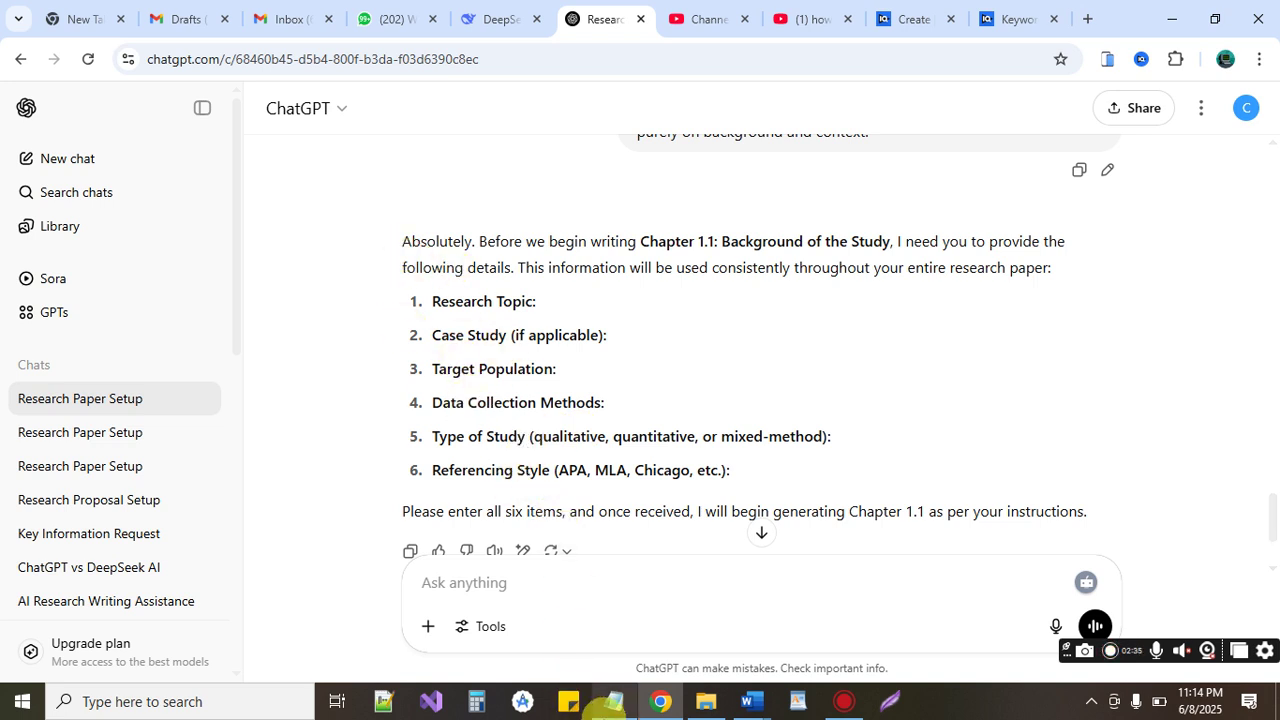
Copy all the research details from the Notepad note, topic through APA 7th Edition, and return to ChatGPT
left_click(613, 701)
left_click(423, 234)
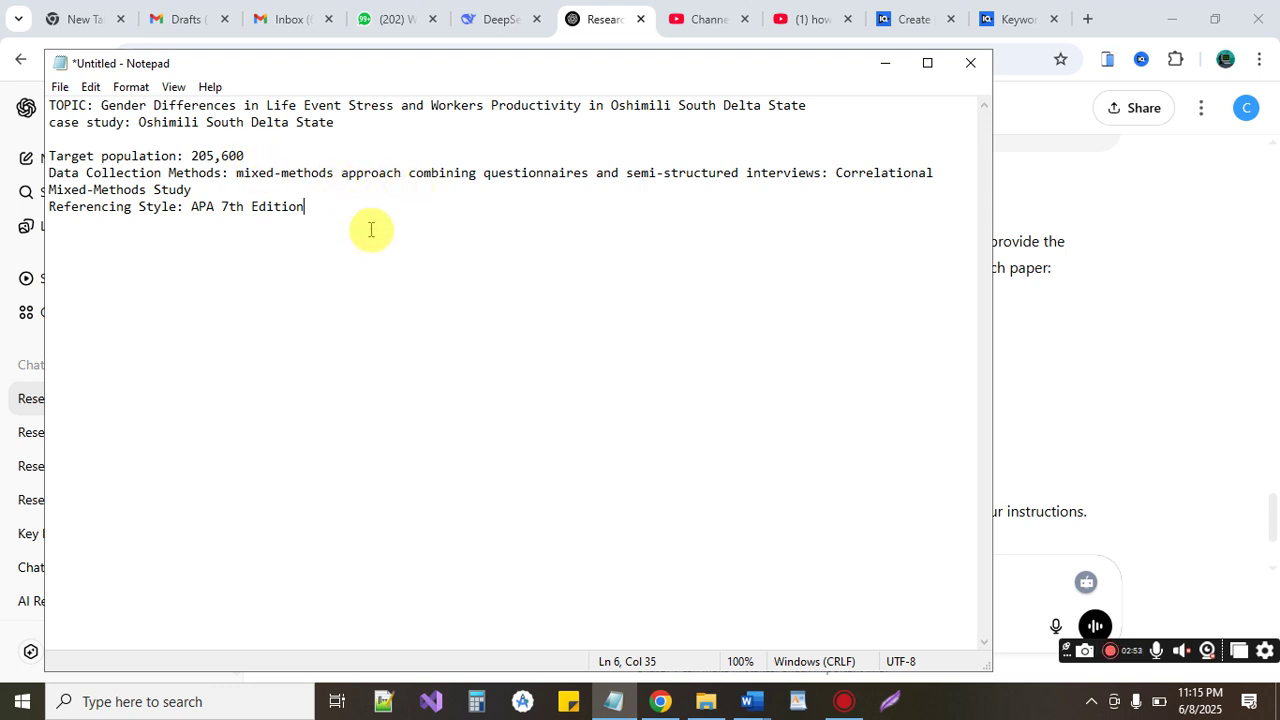
left_click_drag(369, 232, 56, 63)
key("ctrl+c")
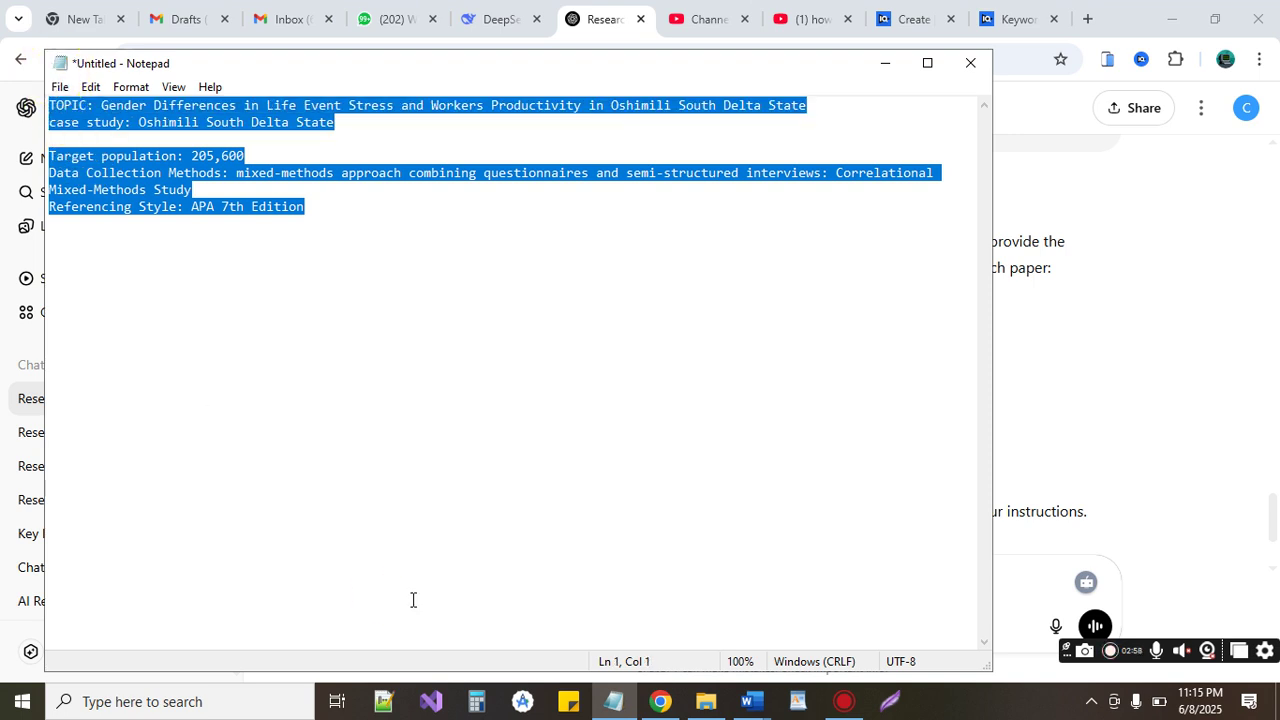
left_click(1012, 410)
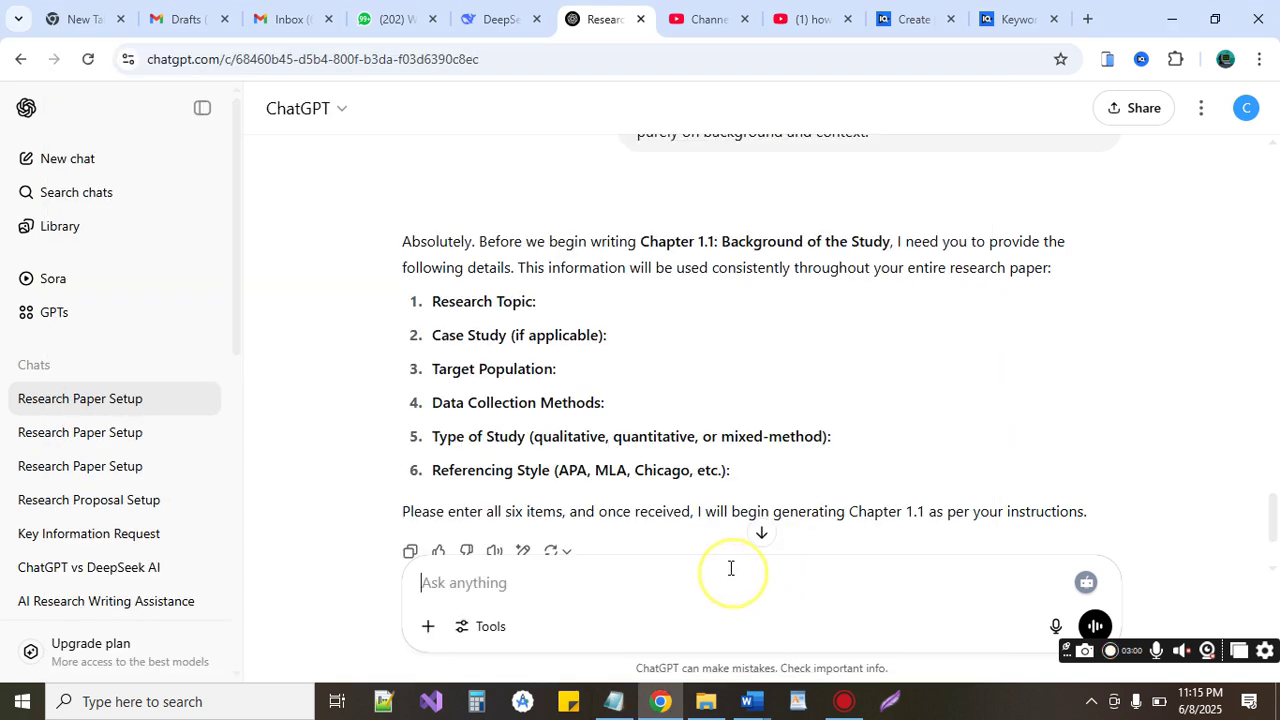
Send the pasted research details to ChatGPT to generate Chapter 1.1
key("ctrl+v")
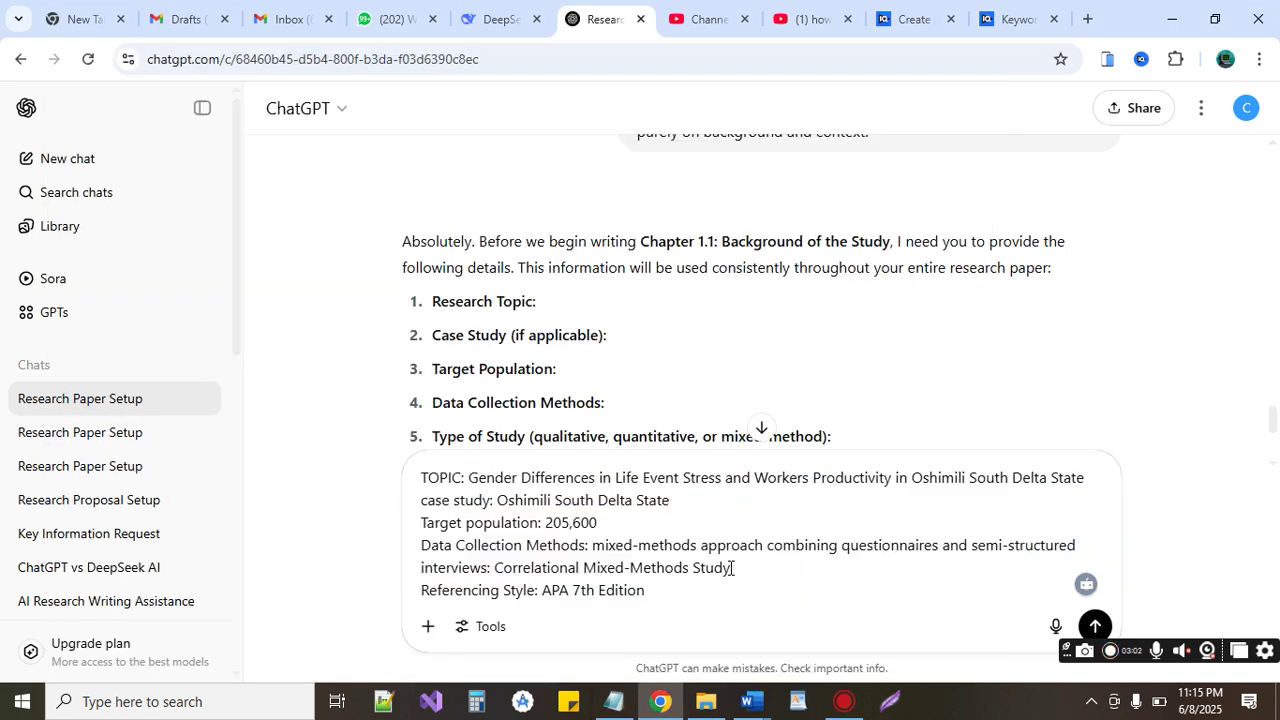
key("Return")
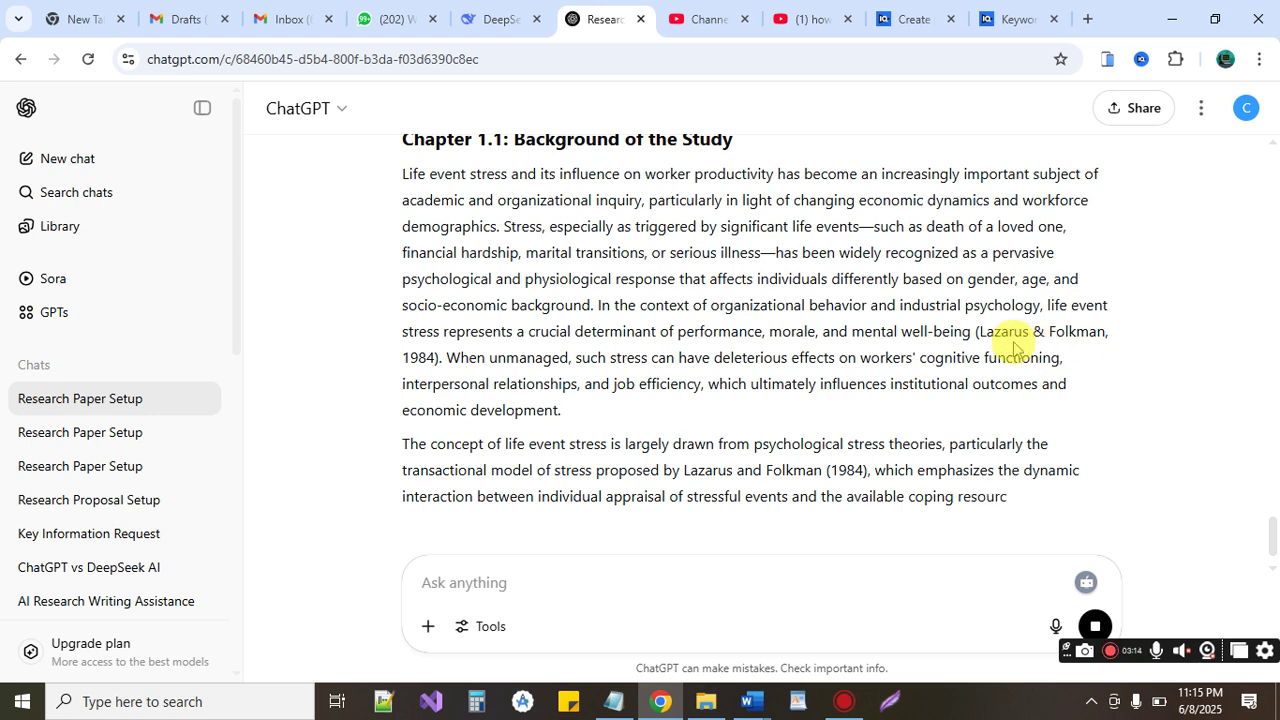
left_click_drag(971, 334, 447, 354)
left_click(814, 363)
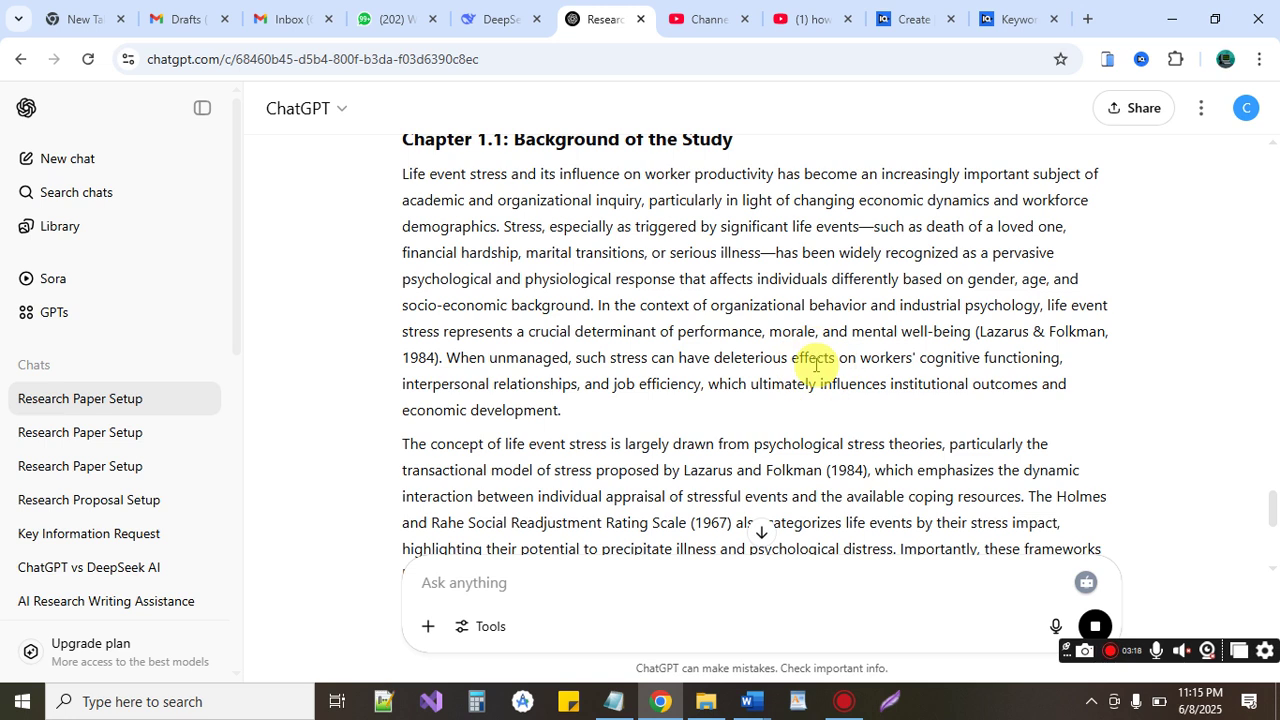
Scroll through the streaming Chapter 1.1 reply down to its closing 'Let me know…' line
scroll(815, 365, "down", 2)
scroll(815, 364, "down", 4)
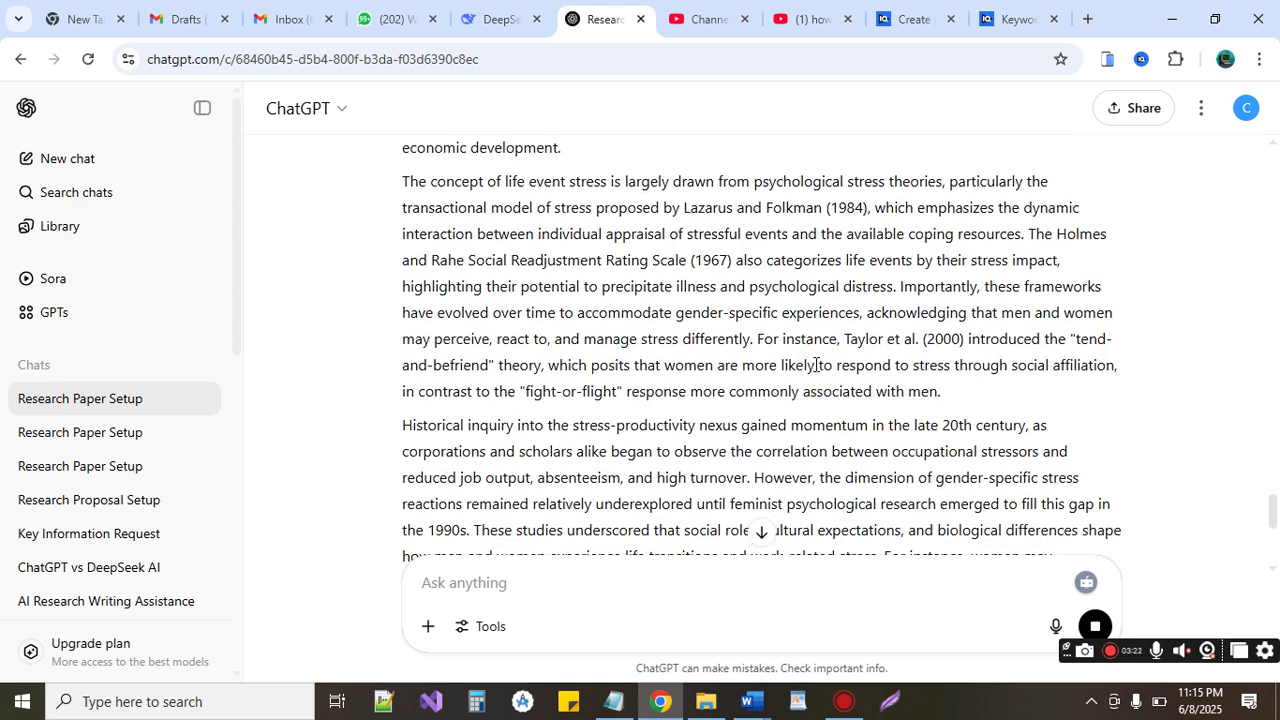
scroll(815, 365, "down", 1)
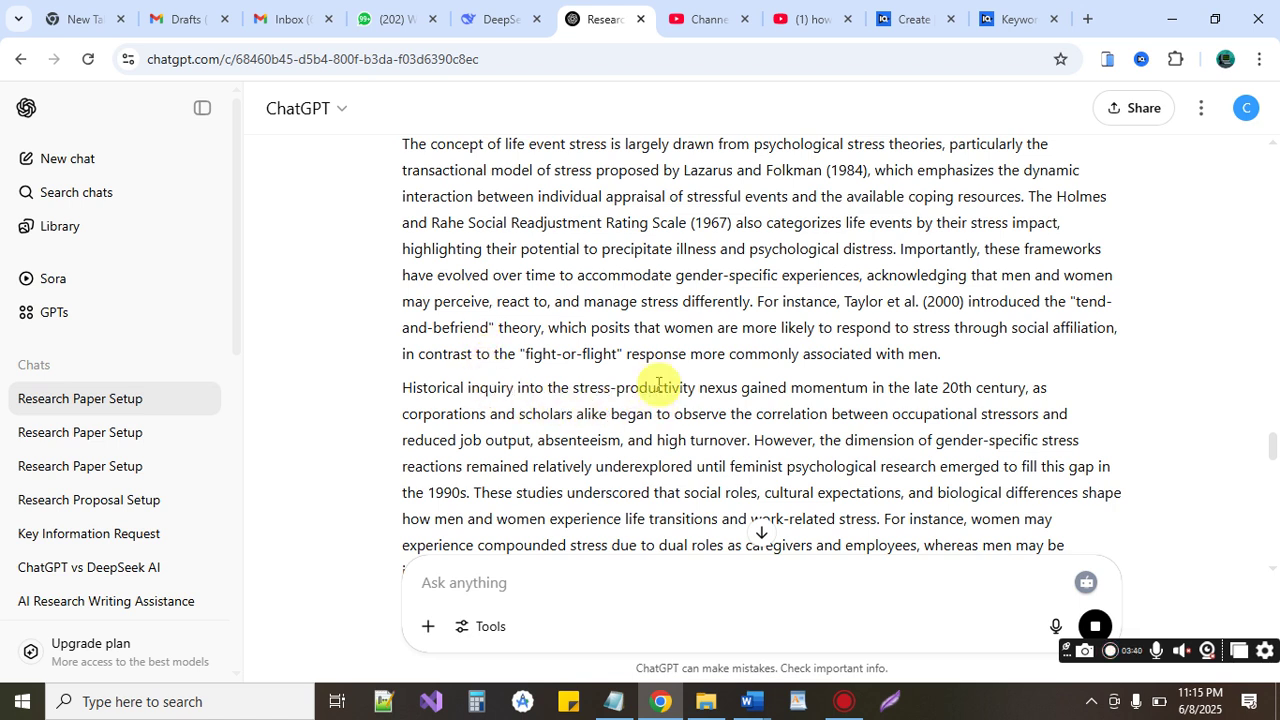
scroll(732, 383, "down", 5)
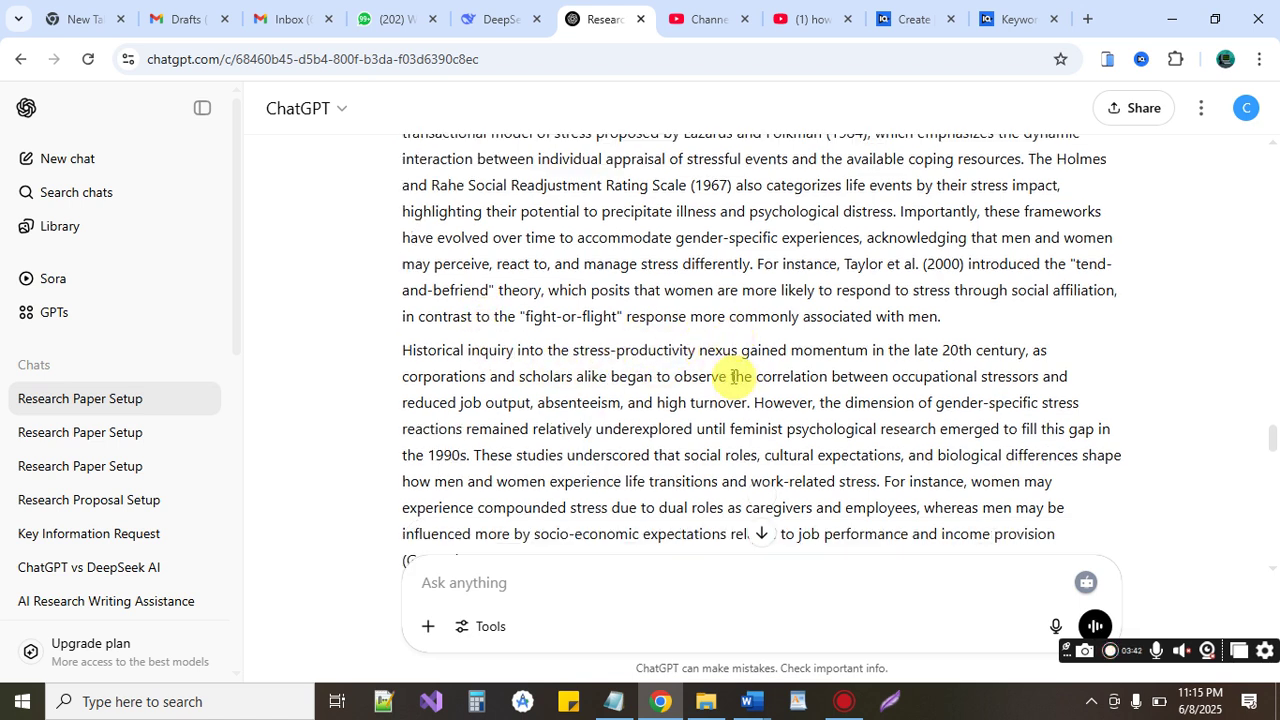
scroll(732, 383, "down", 15)
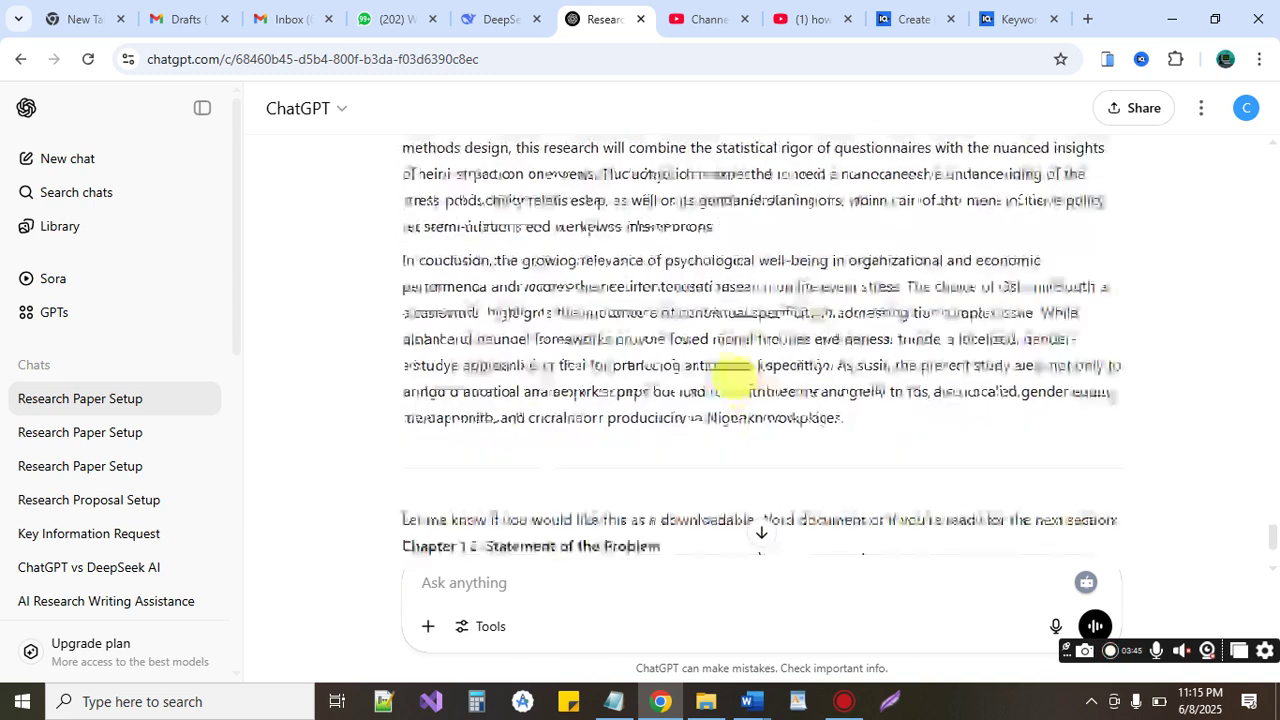
scroll(732, 377, "down", 2)
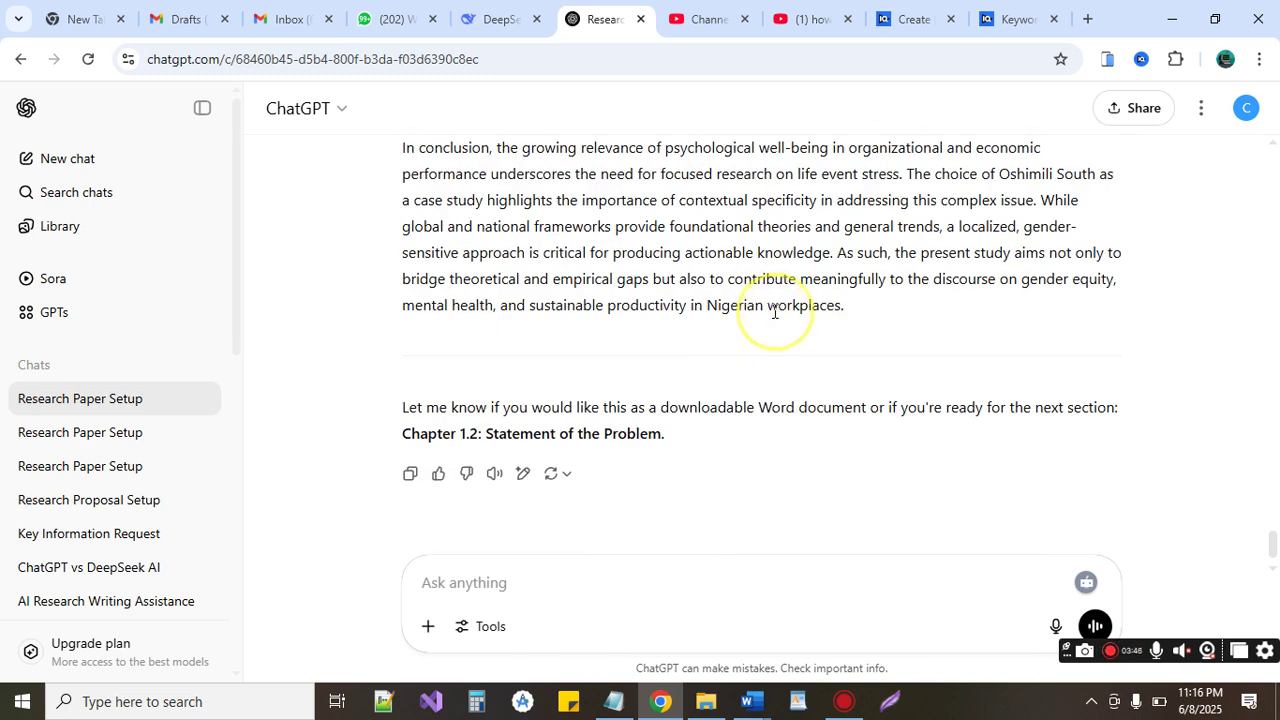
scroll(774, 312, "up", 5)
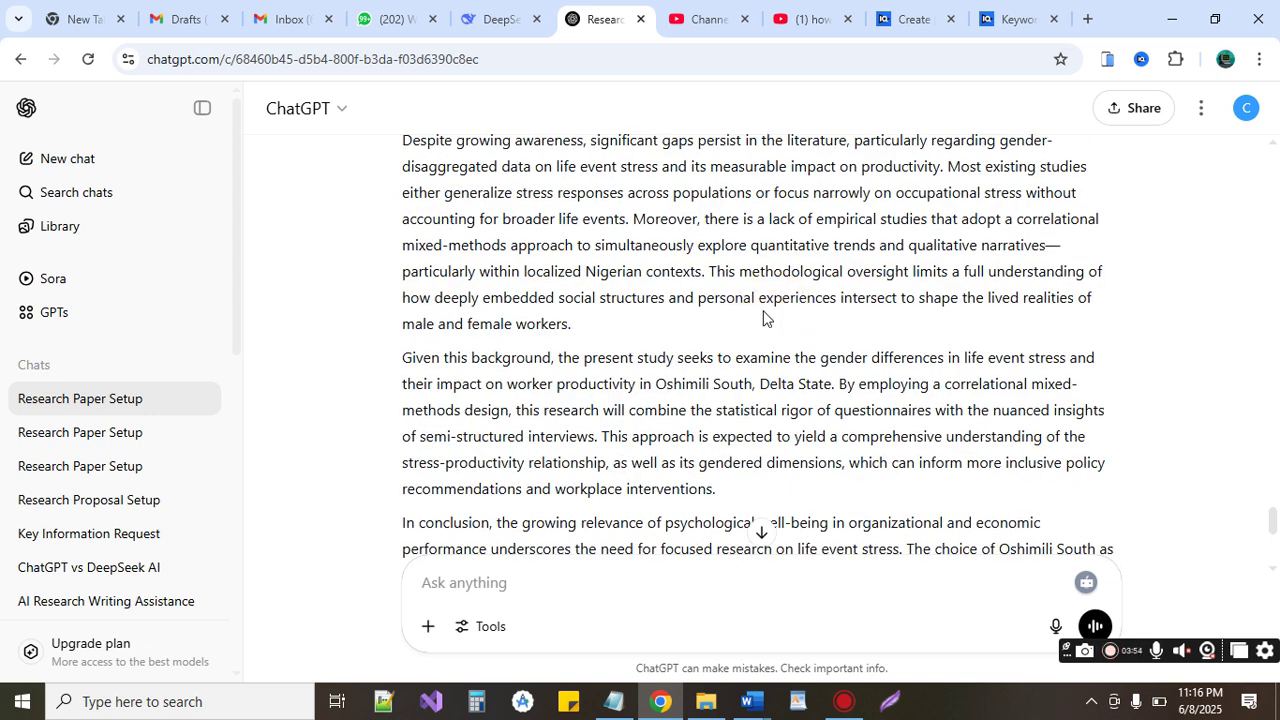
left_click(752, 700)
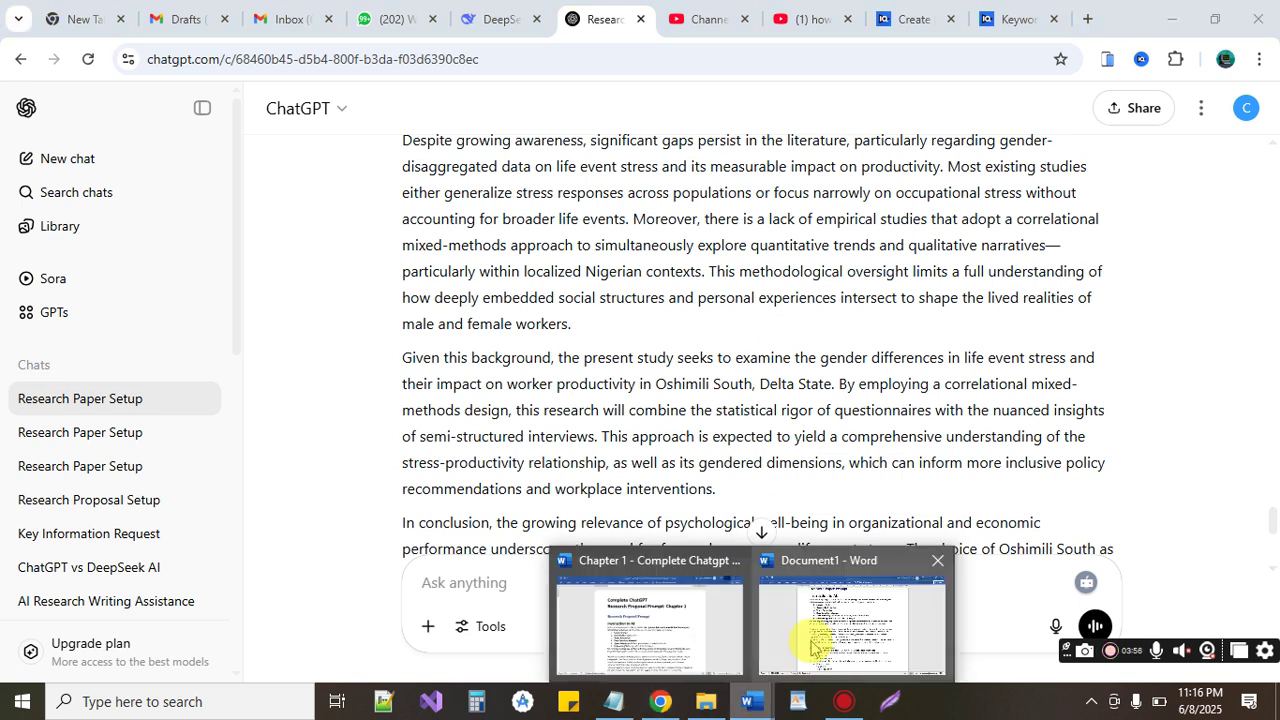
left_click(820, 310)
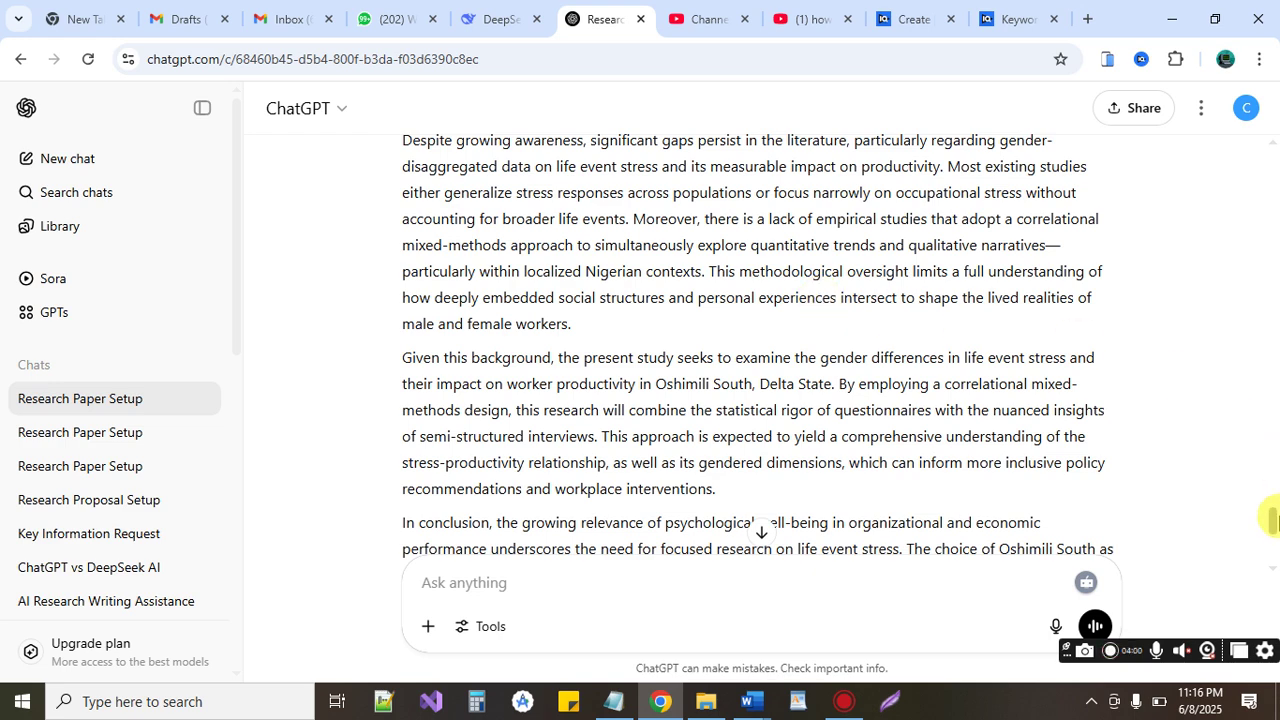
left_click_drag(1270, 528, 1264, 408)
scroll(1264, 408, "down", 1)
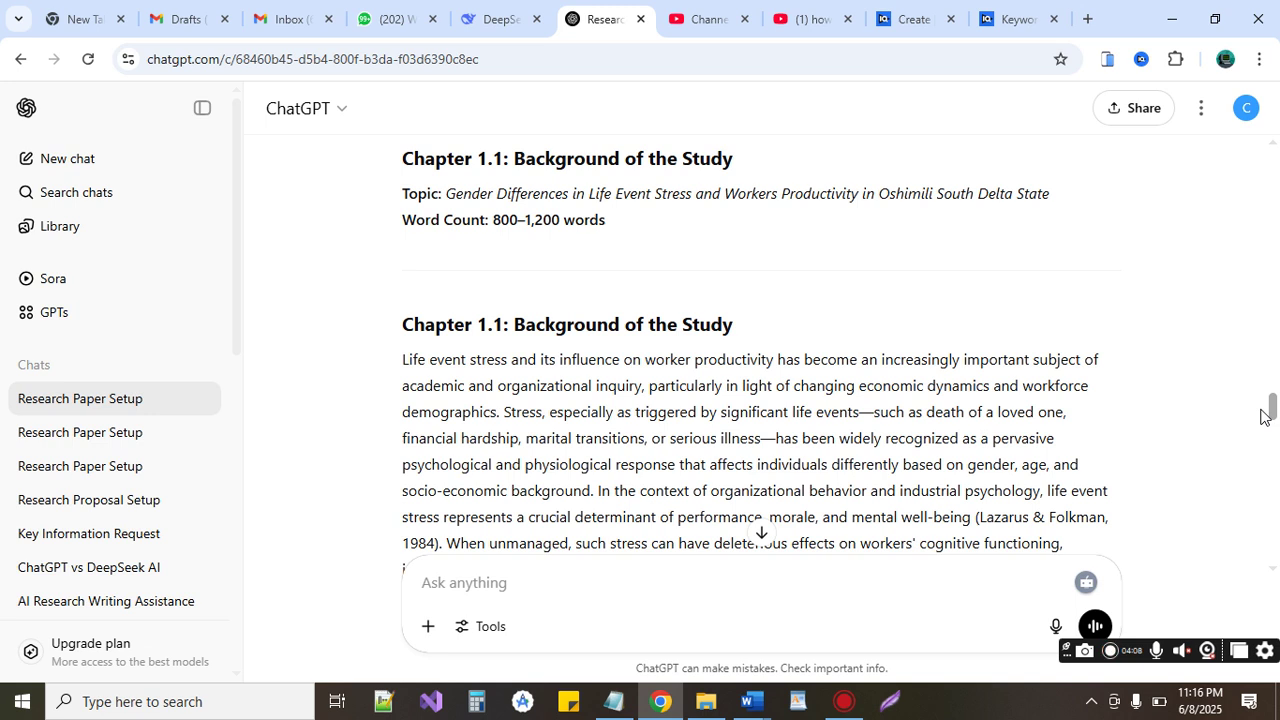
left_click(770, 706)
left_click(870, 614)
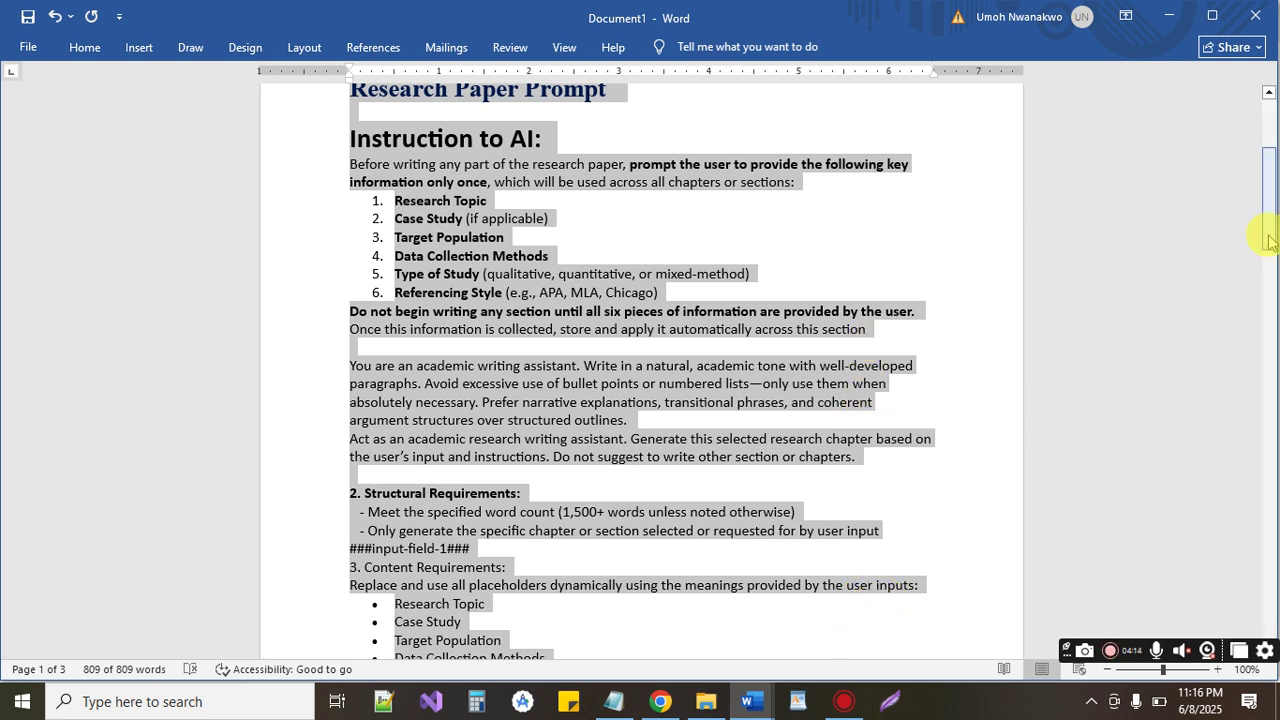
Clear the whole-document selection and scroll to the prompt's Chapter 1.1 instructions
left_click_drag(1268, 238, 1264, 222)
left_click(928, 177)
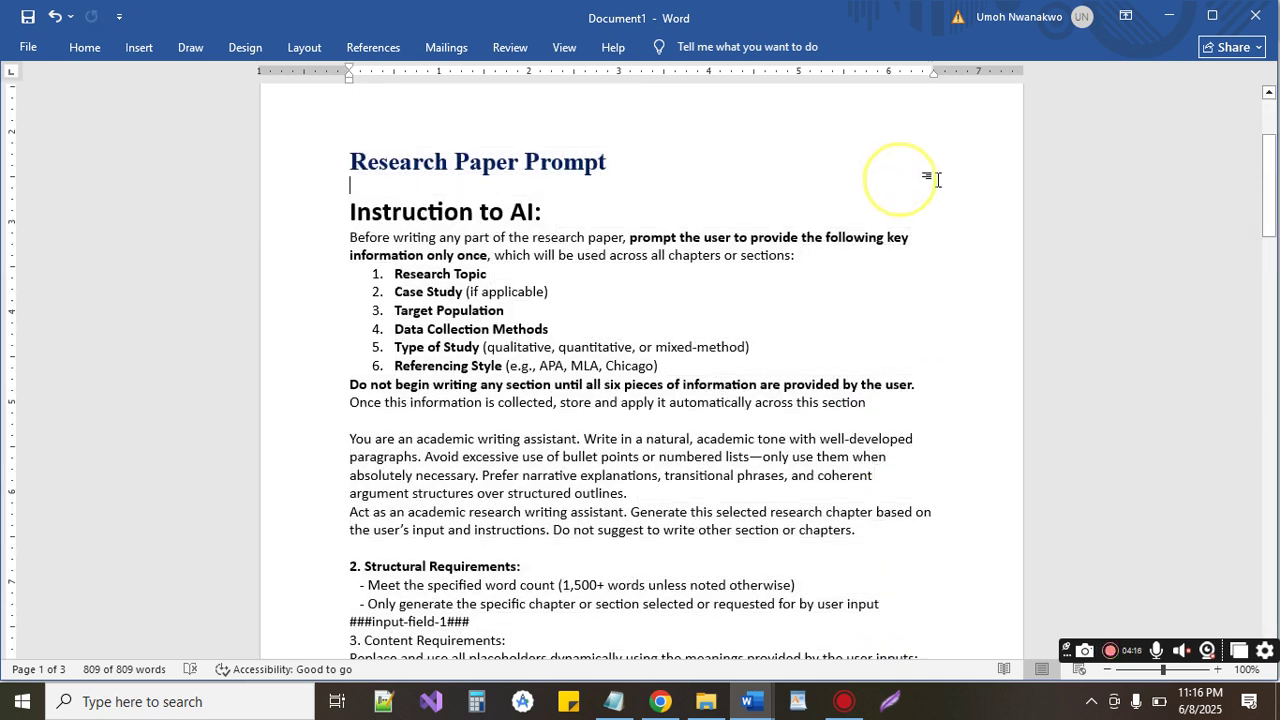
left_click_drag(1267, 216, 1262, 176)
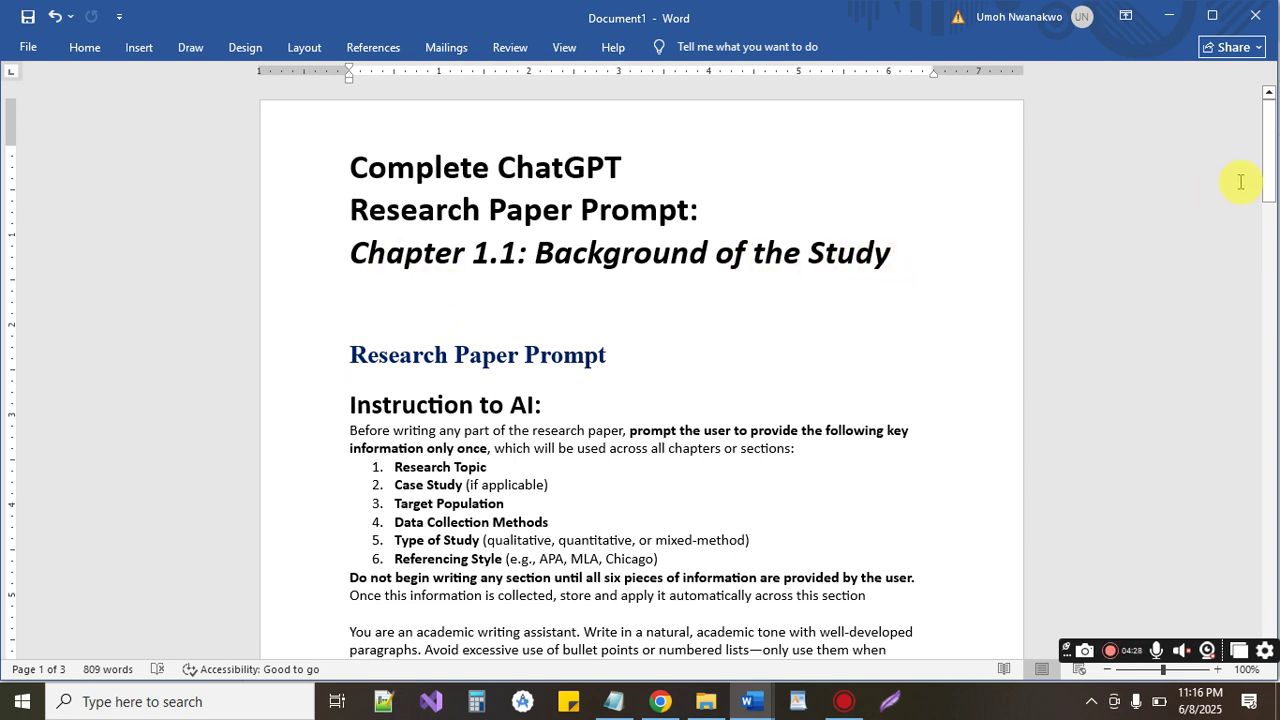
left_click_drag(1270, 178, 1270, 201)
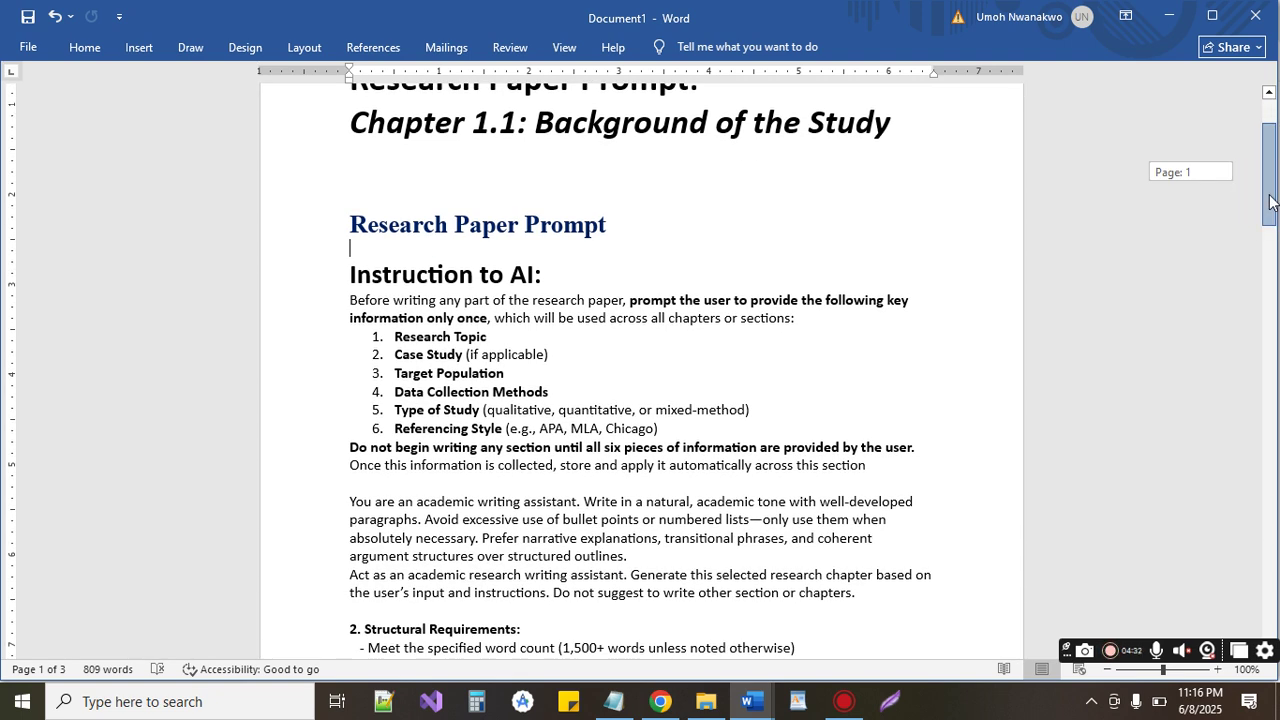
left_click_drag(1270, 200, 1231, 578)
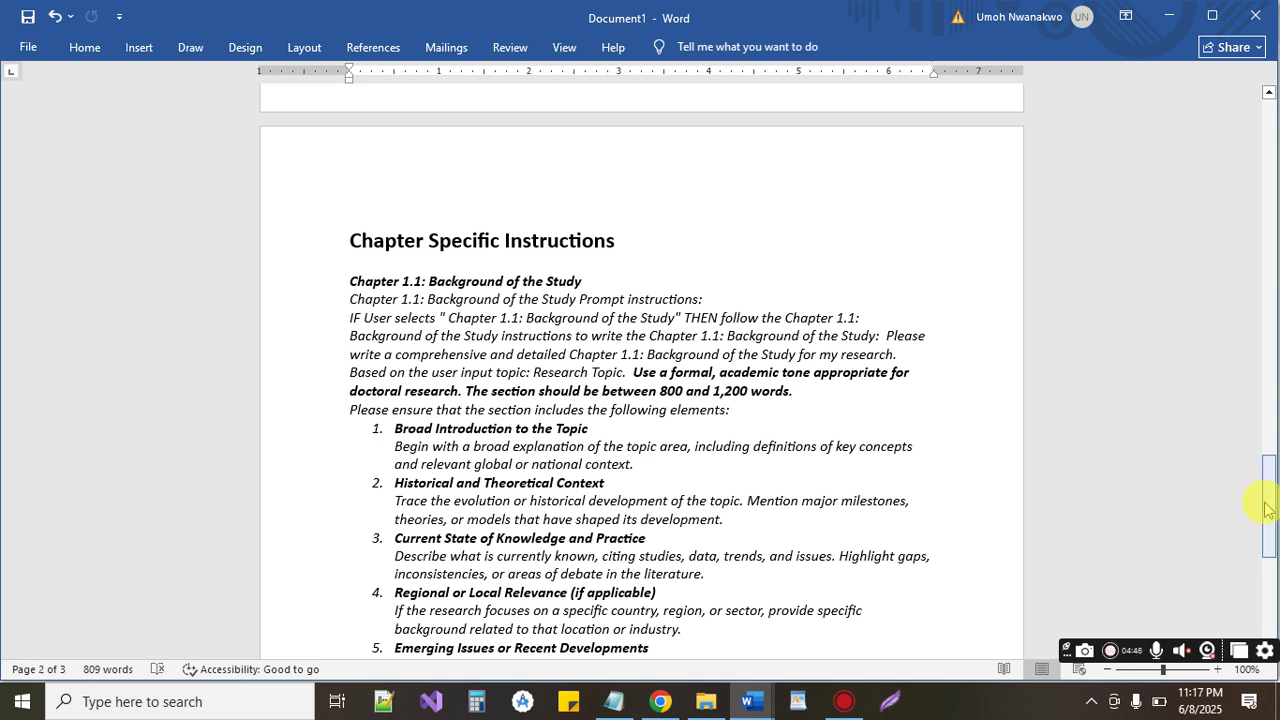
left_click_drag(1266, 510, 1262, 565)
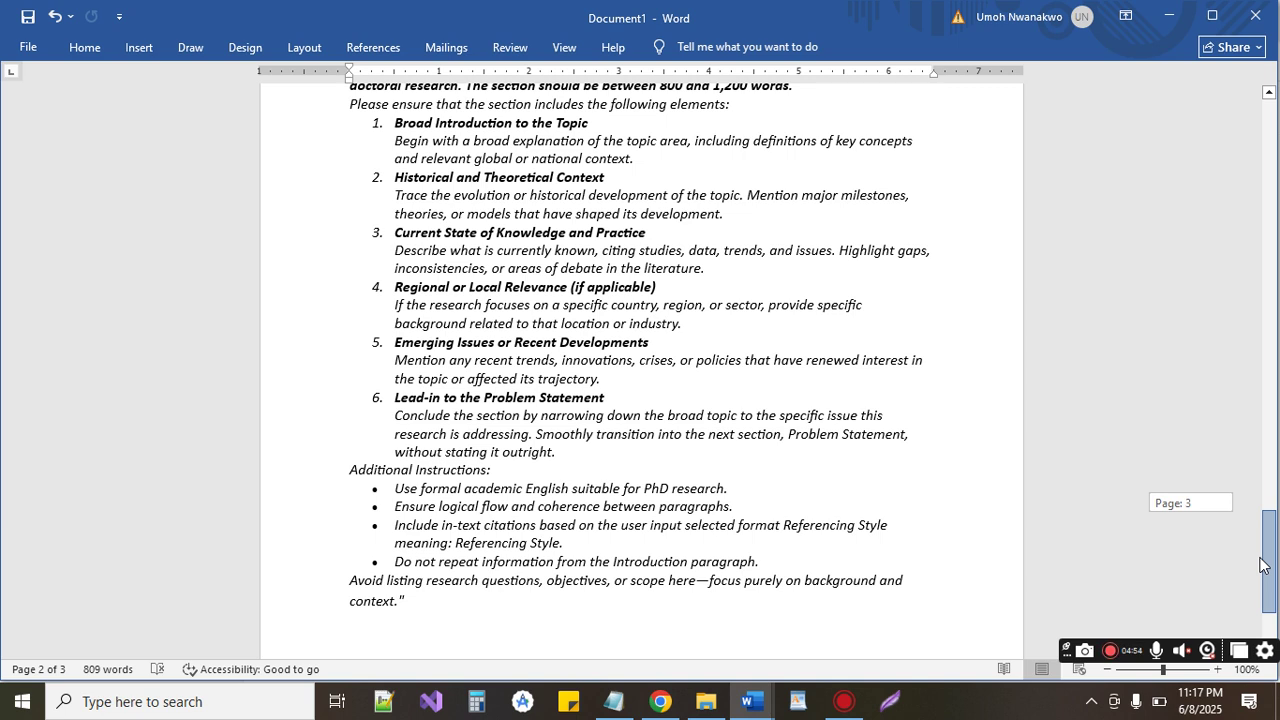
left_click_drag(1260, 565, 1263, 540)
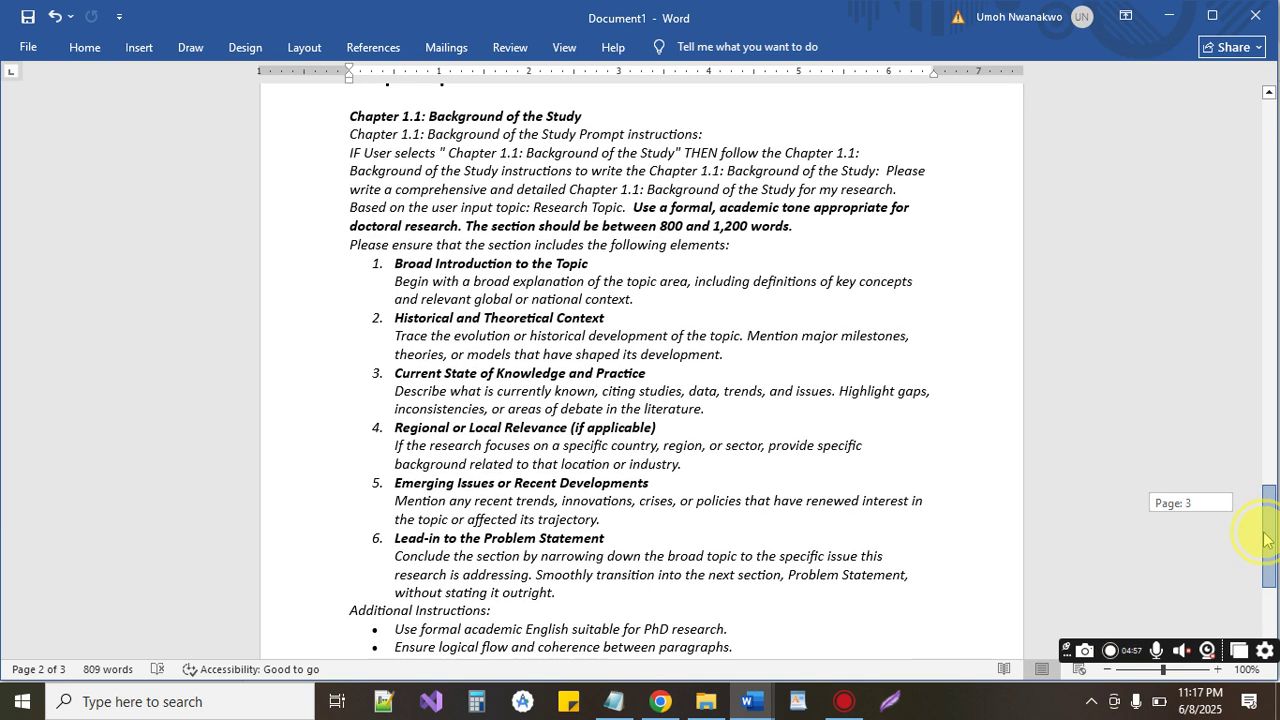